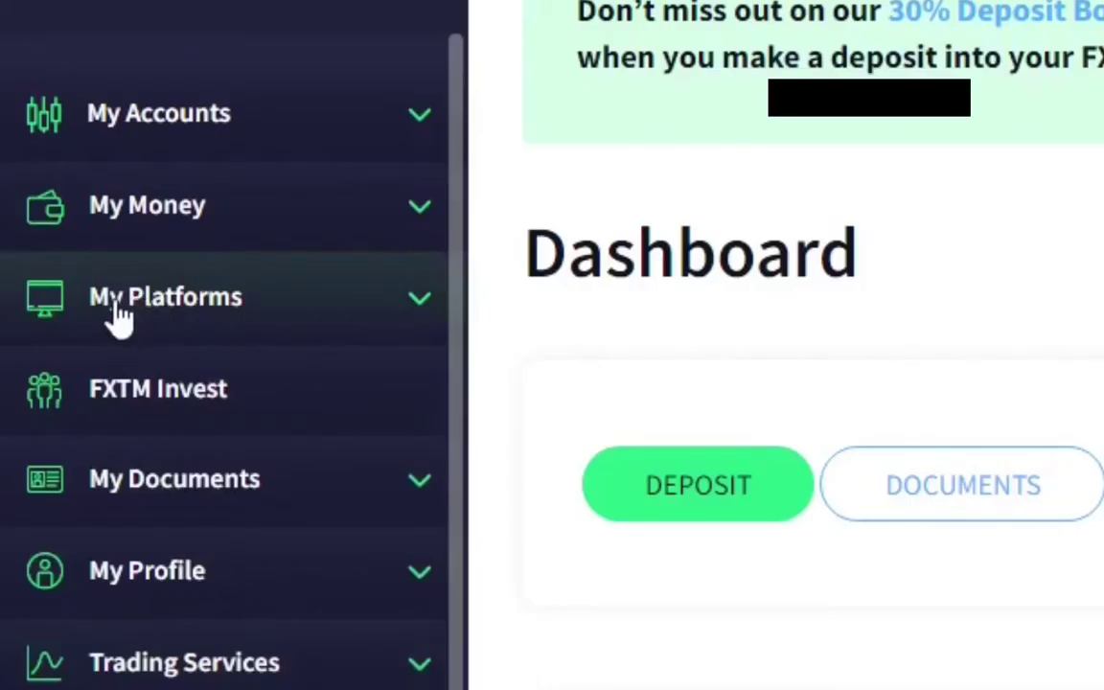
Step: Go to Download Platforms under My Platforms in the MyFXTM sidebar
click(118, 309)
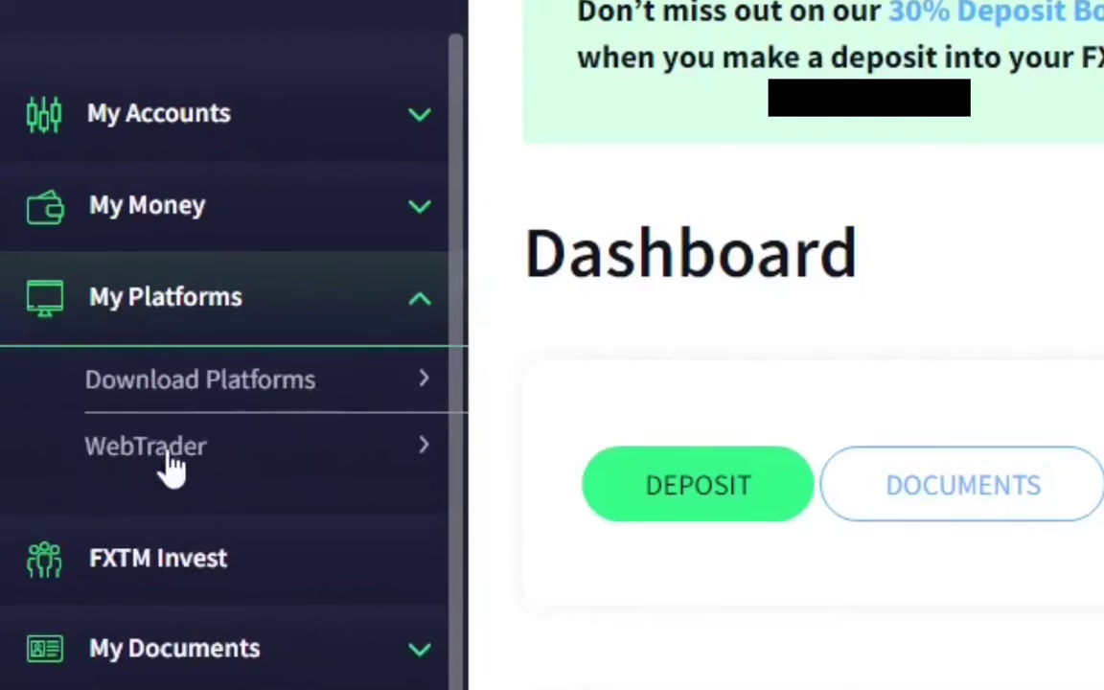
click(306, 393)
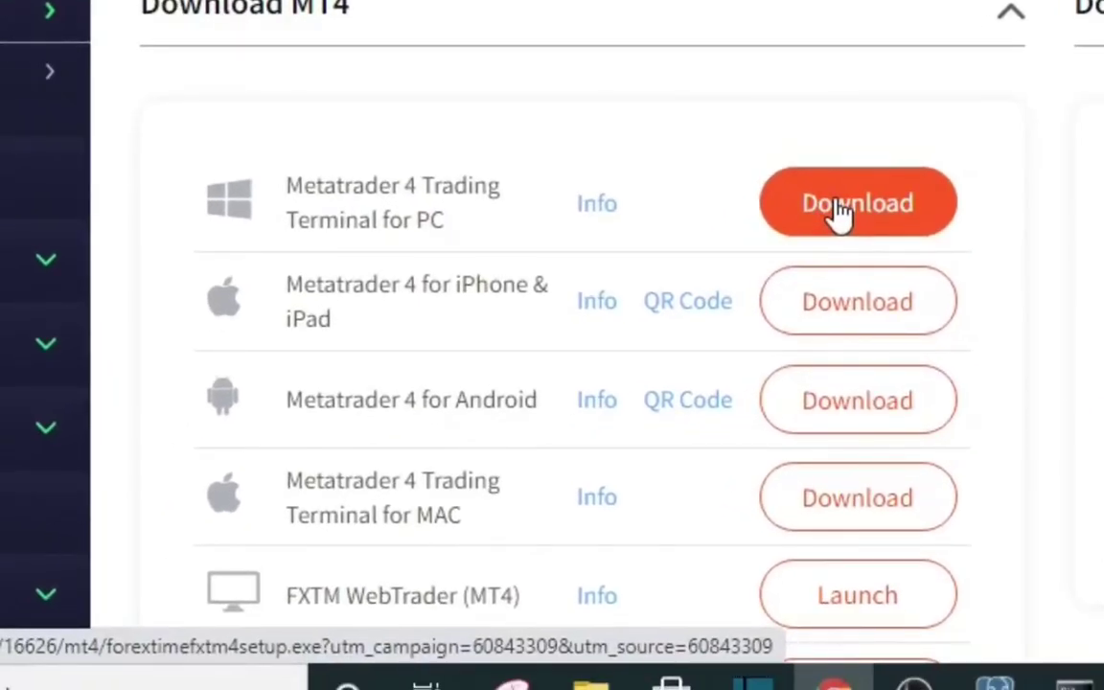
Step: Download the MetaTrader 4 Trading Terminal for PC and run forextimefxtm4setup.exe
click(837, 212)
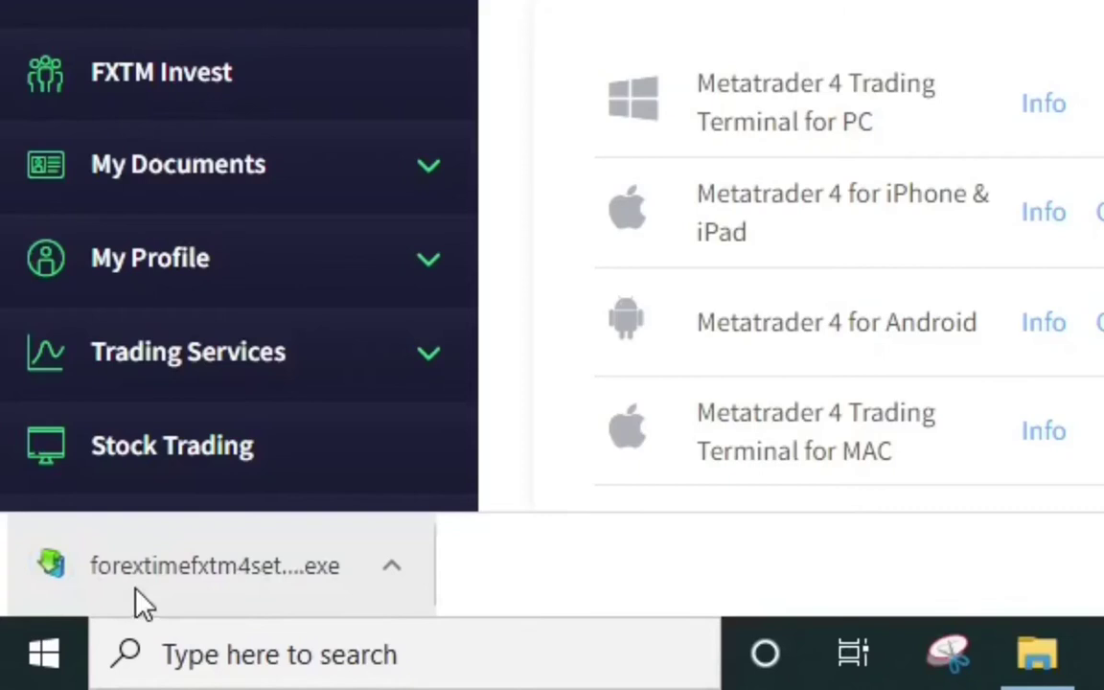
click(402, 565)
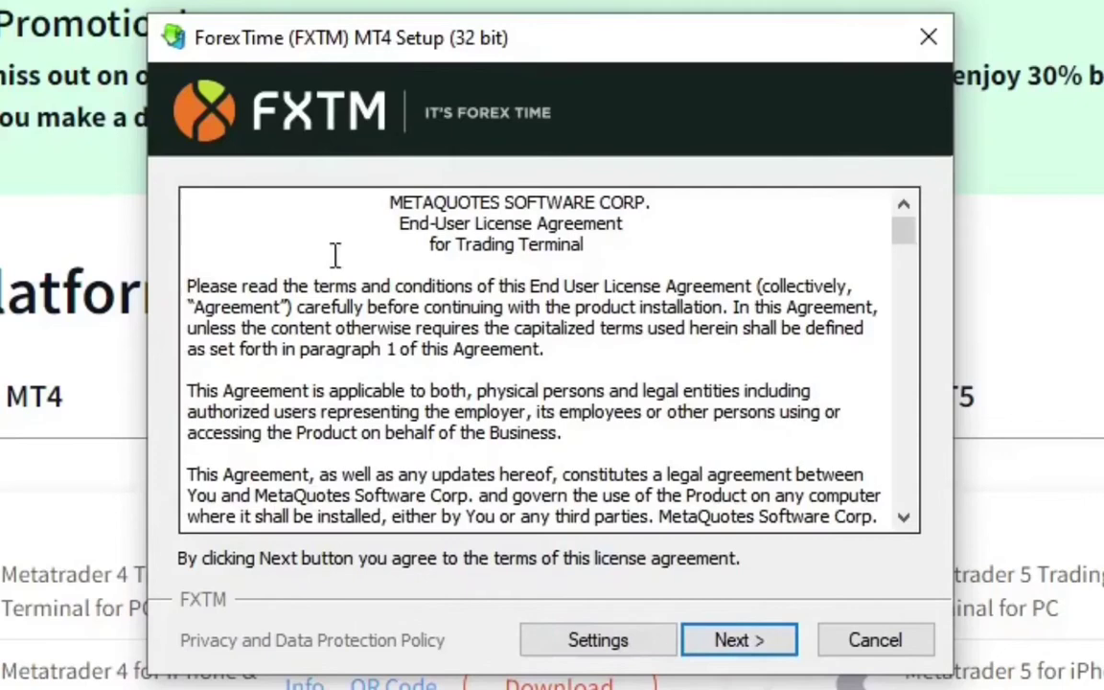
Step: Accept the FXTM MT4 Setup licence, install MetaTrader 4, and finish setup
click(743, 642)
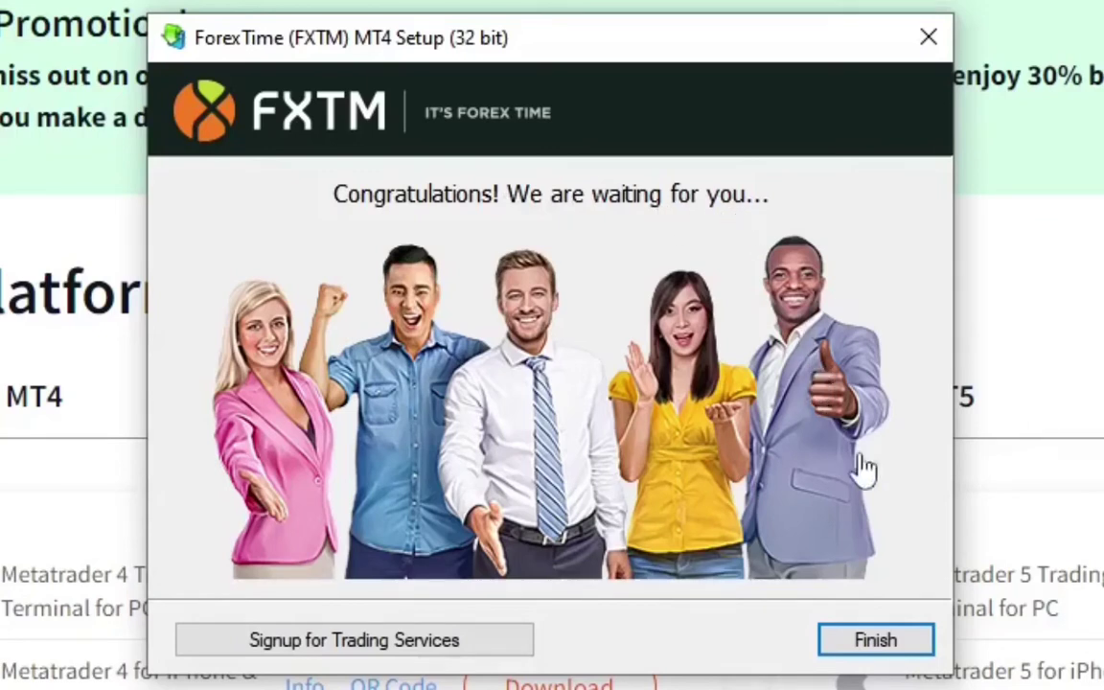
click(881, 640)
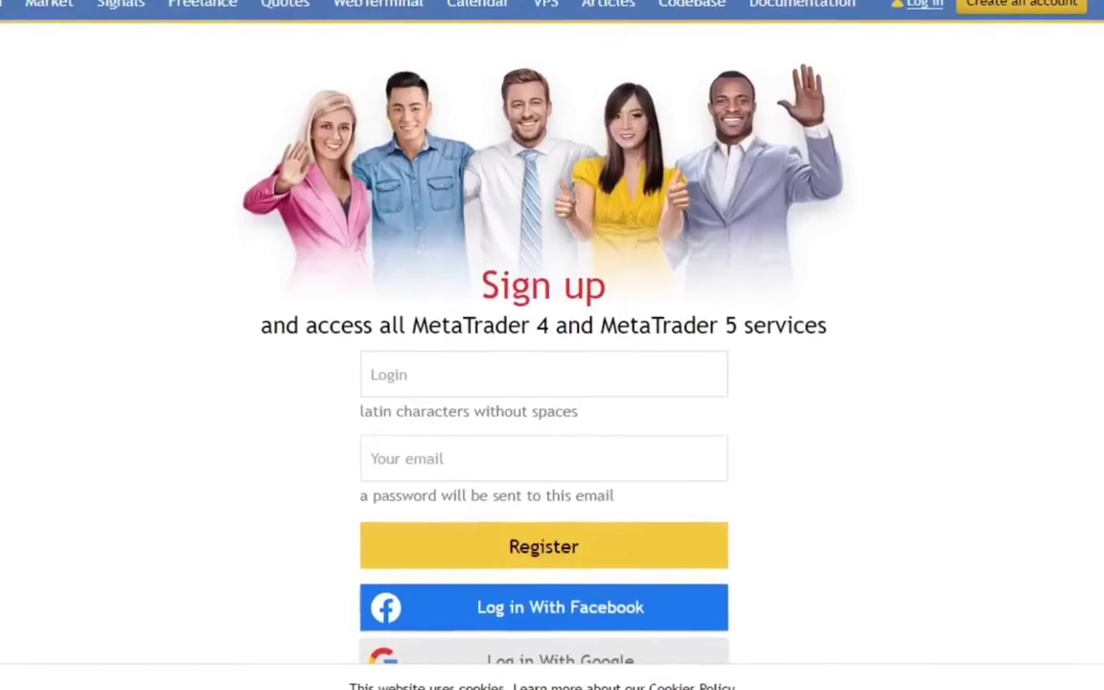
Step: Scroll through the MQL5 User Registration form until the sign-up popup appears
scroll(598, 440, down, 2)
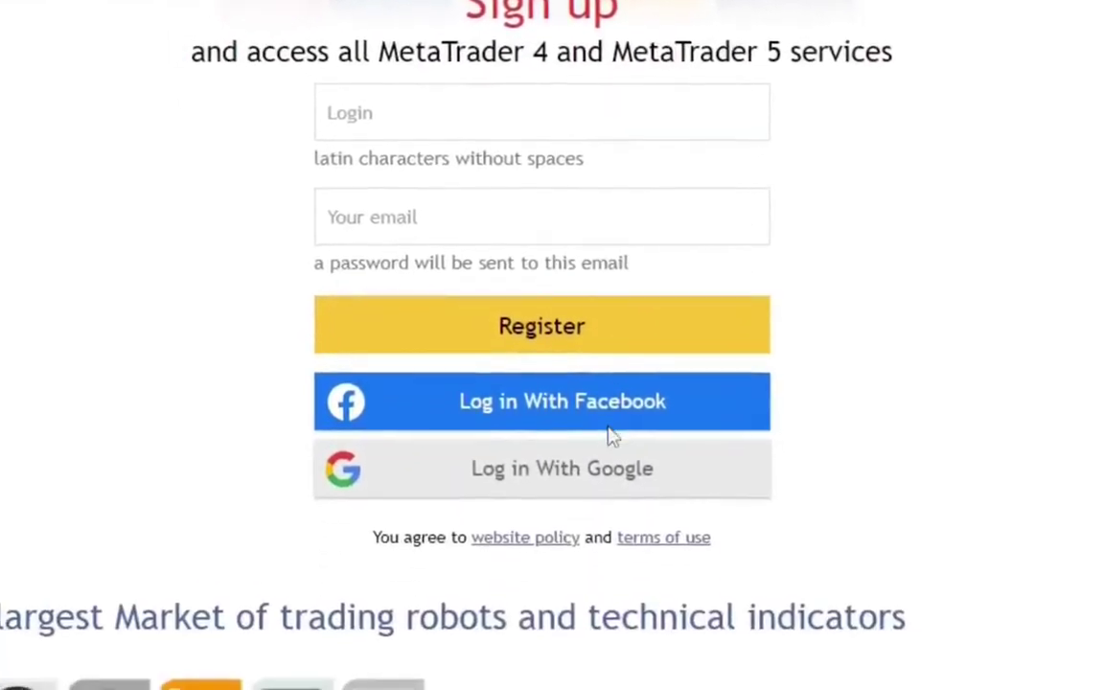
scroll(613, 436, down, 2)
scroll(618, 436, up, 4)
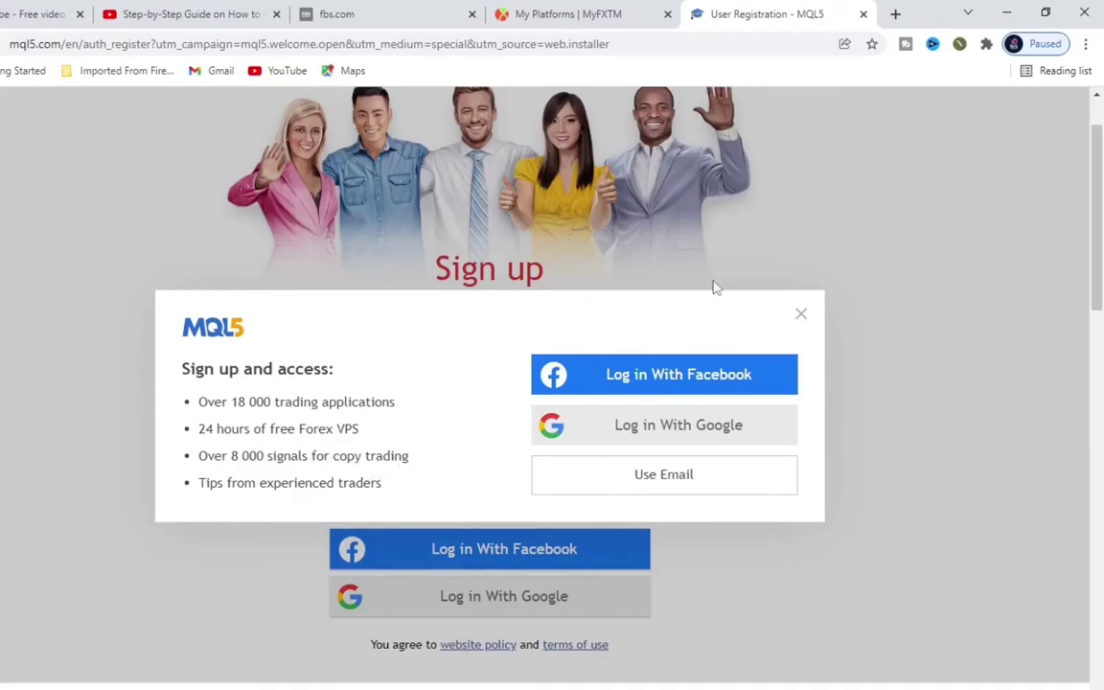
click(801, 314)
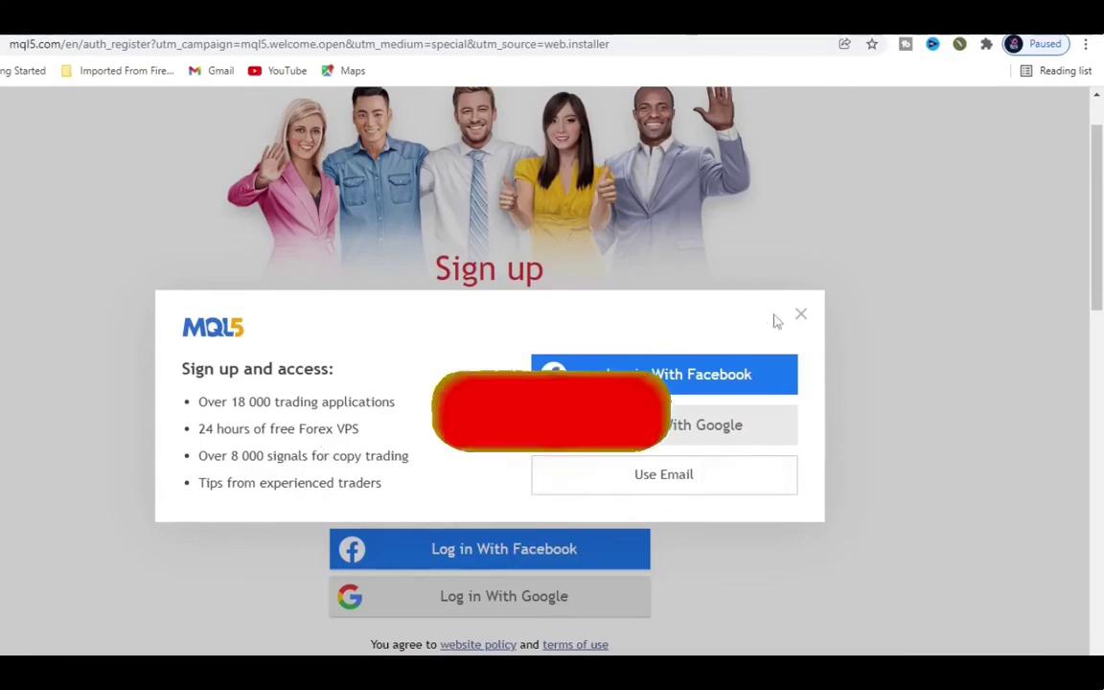
Step: Dismiss the MQL5 sign-up popup and start ForexTime (FXTM) MT4 from its desktop shortcut
click(802, 319)
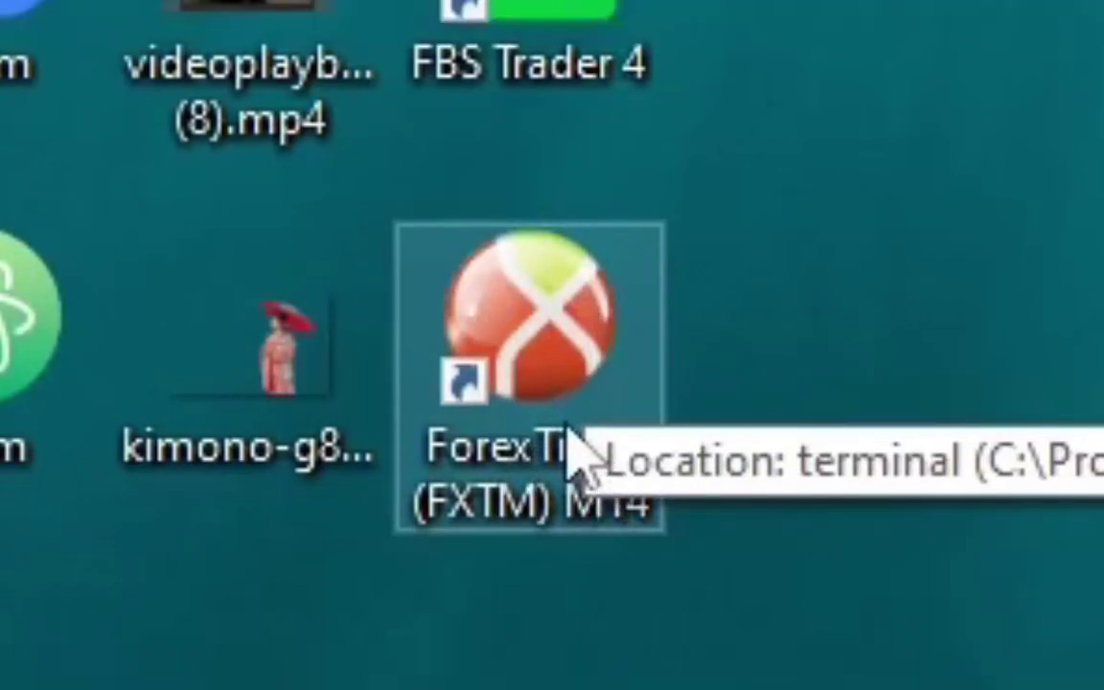
double_click(602, 337)
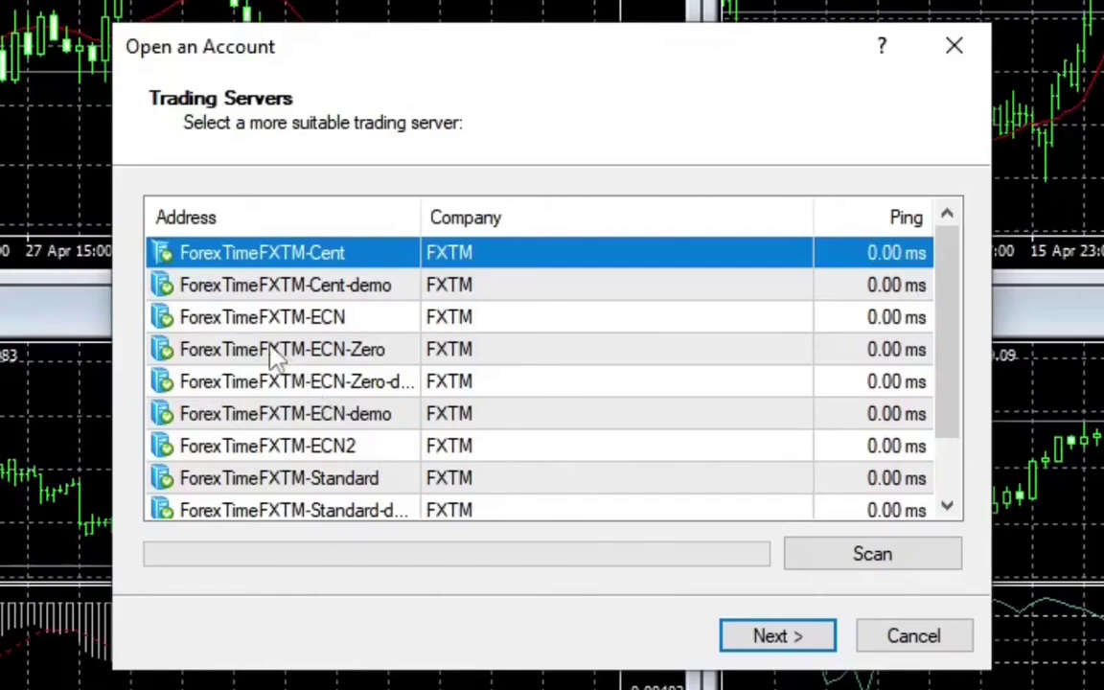
Step: Select the ForexTimeFXTM-Standard trading server and continue to account type selection
scroll(278, 354, down, 1)
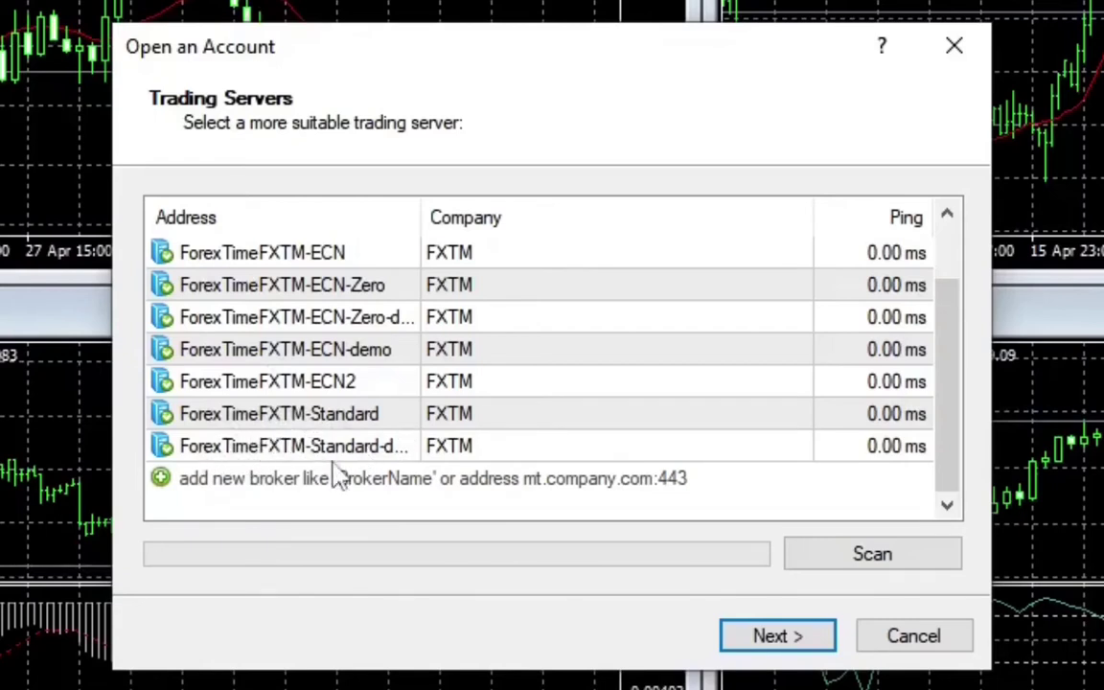
scroll(363, 441, up, 1)
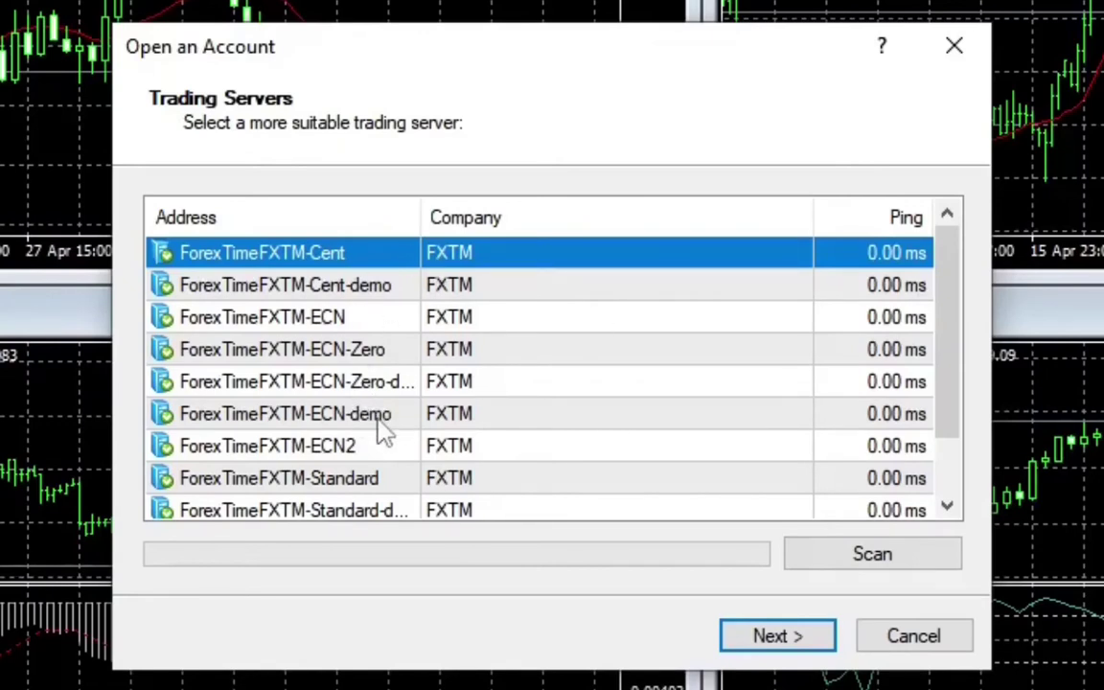
click(648, 491)
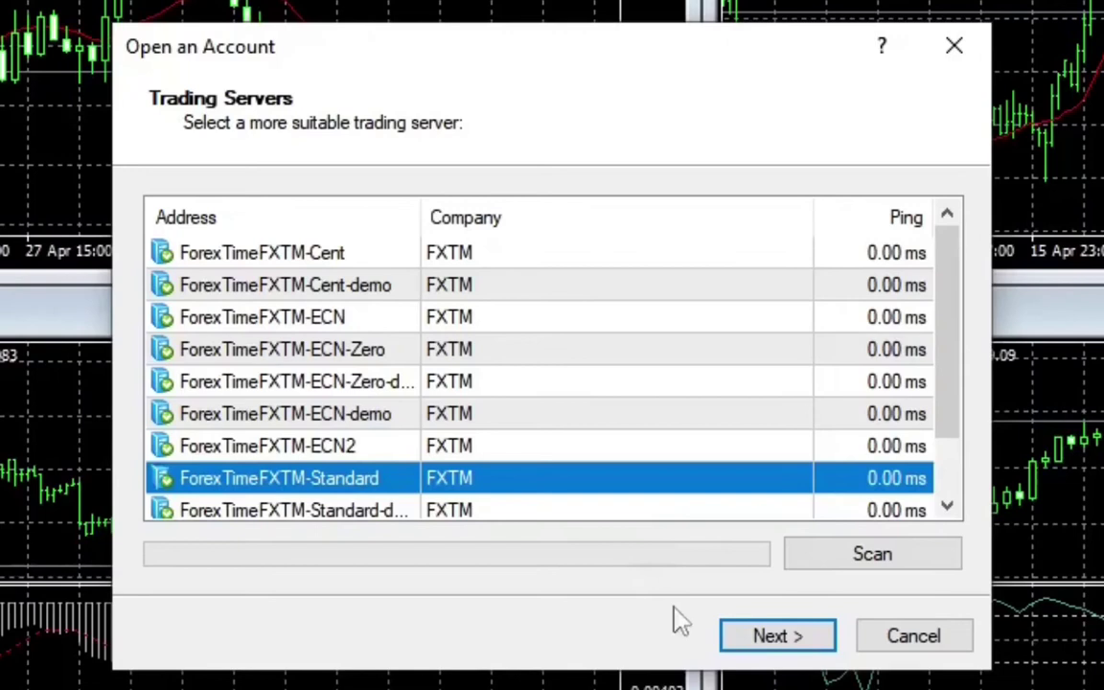
click(779, 644)
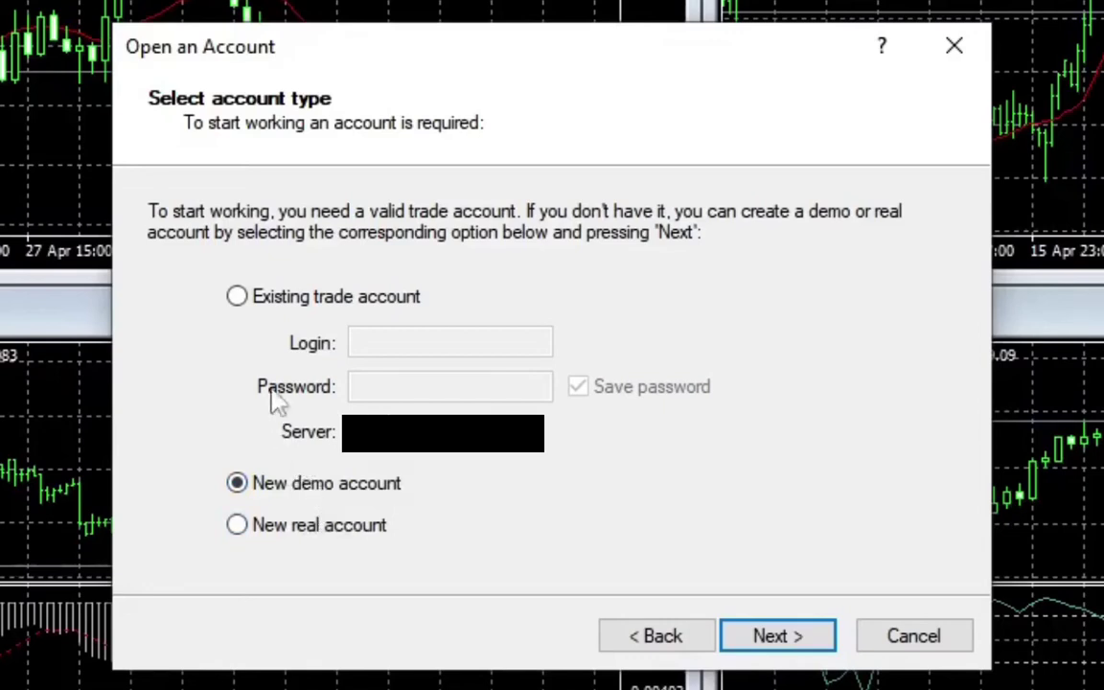
Step: Choose Existing trade account, leaving the Login and Password fields cleared of test characters
click(242, 300)
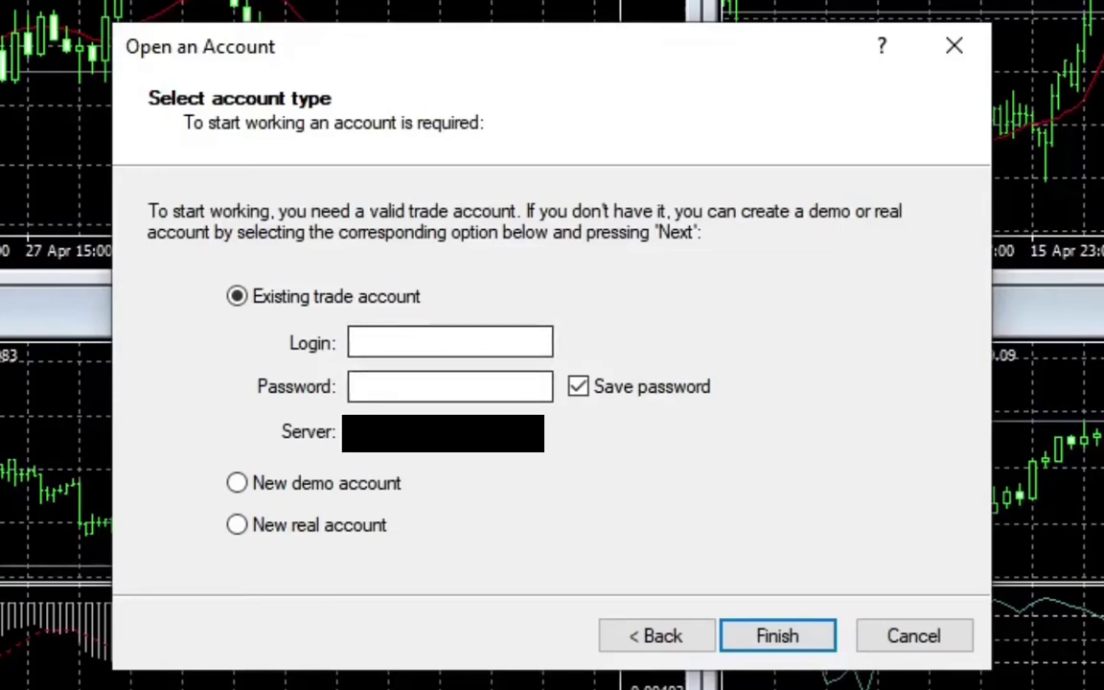
click(403, 377)
text(••)
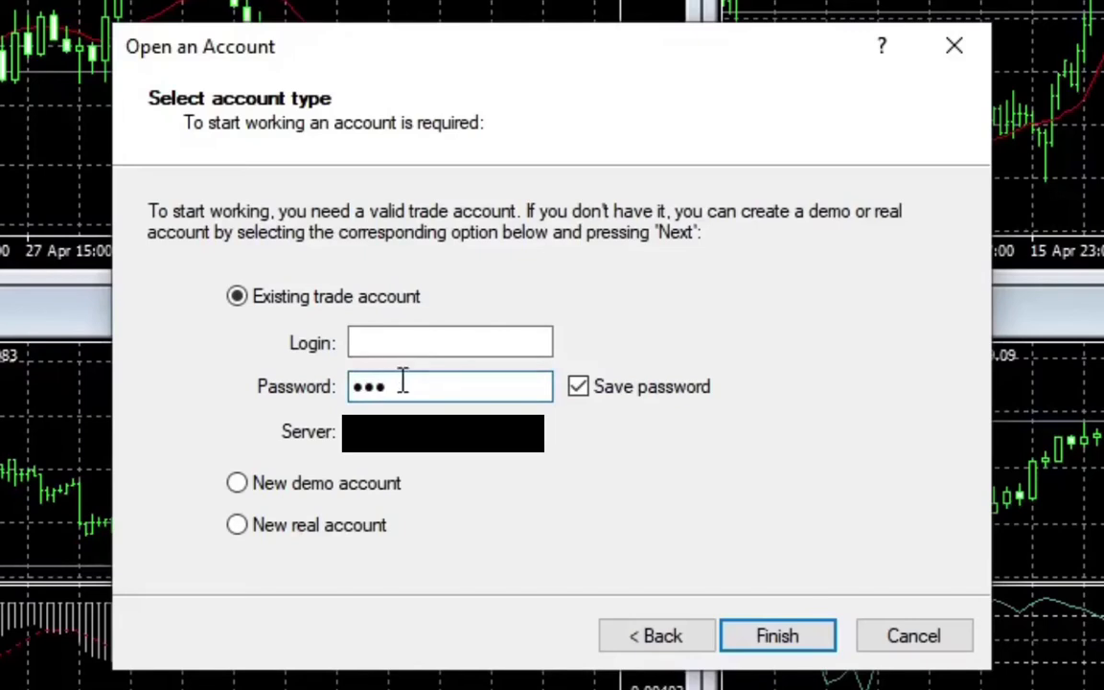
key(BackSpace)
key(BackSpace)
key(BackSpace)
click(389, 345)
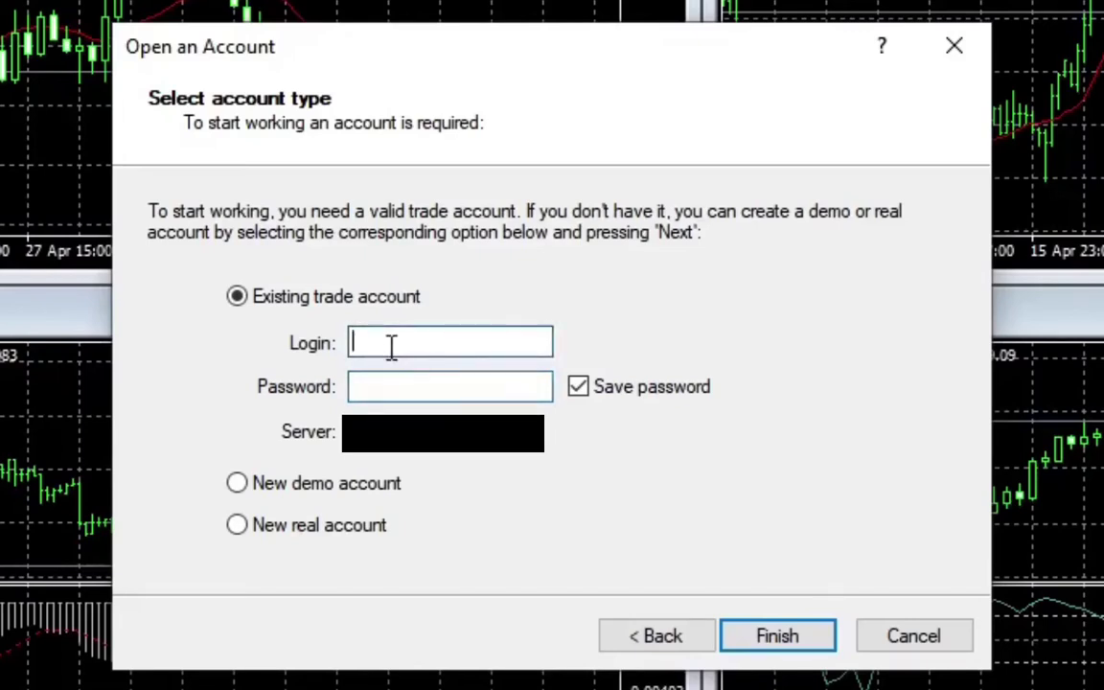
text(44)
key(BackSpace)
key(BackSpace)
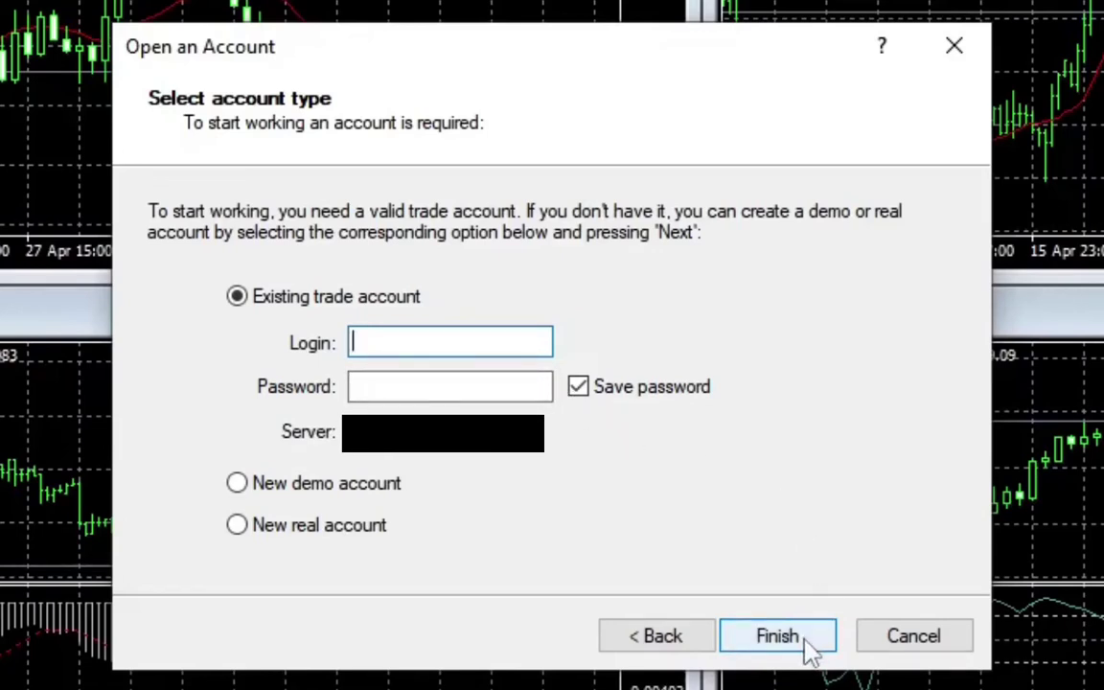
Step: Finish the Open an Account wizard to see open trades in the Terminal's Trade tab
click(809, 650)
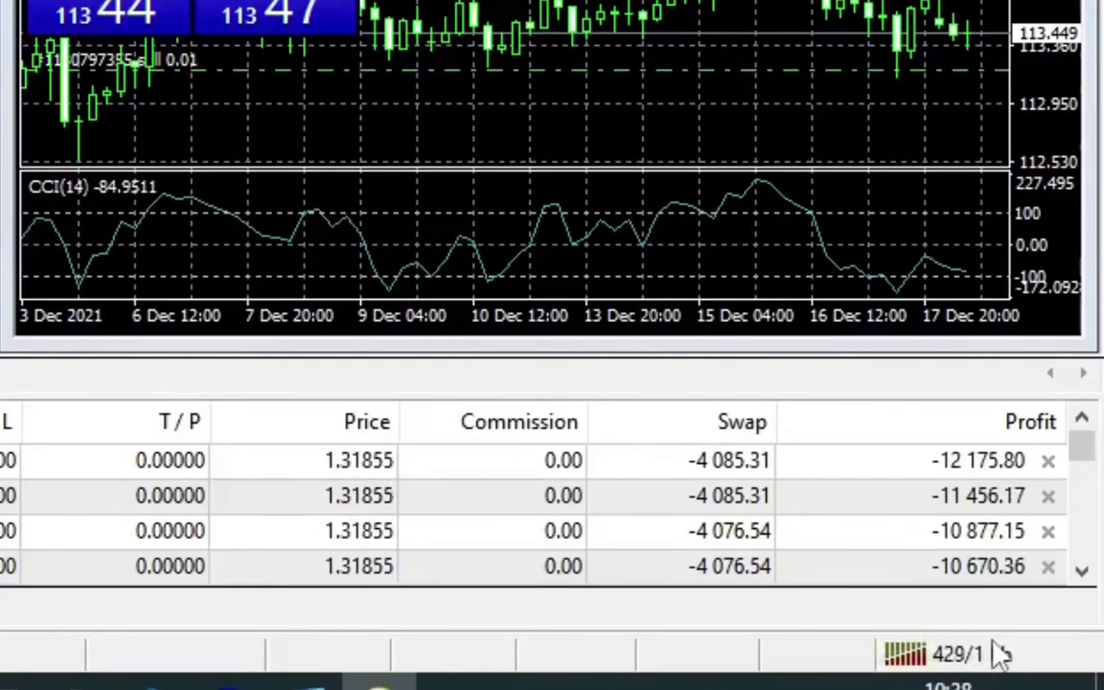
click(968, 666)
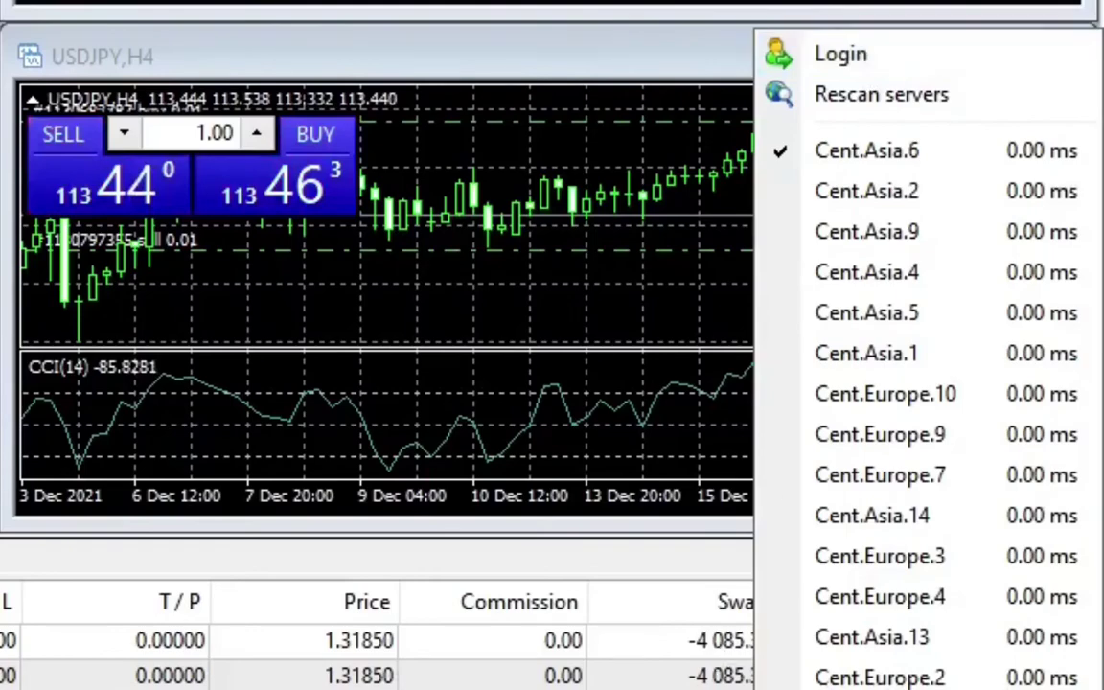
key(Escape)
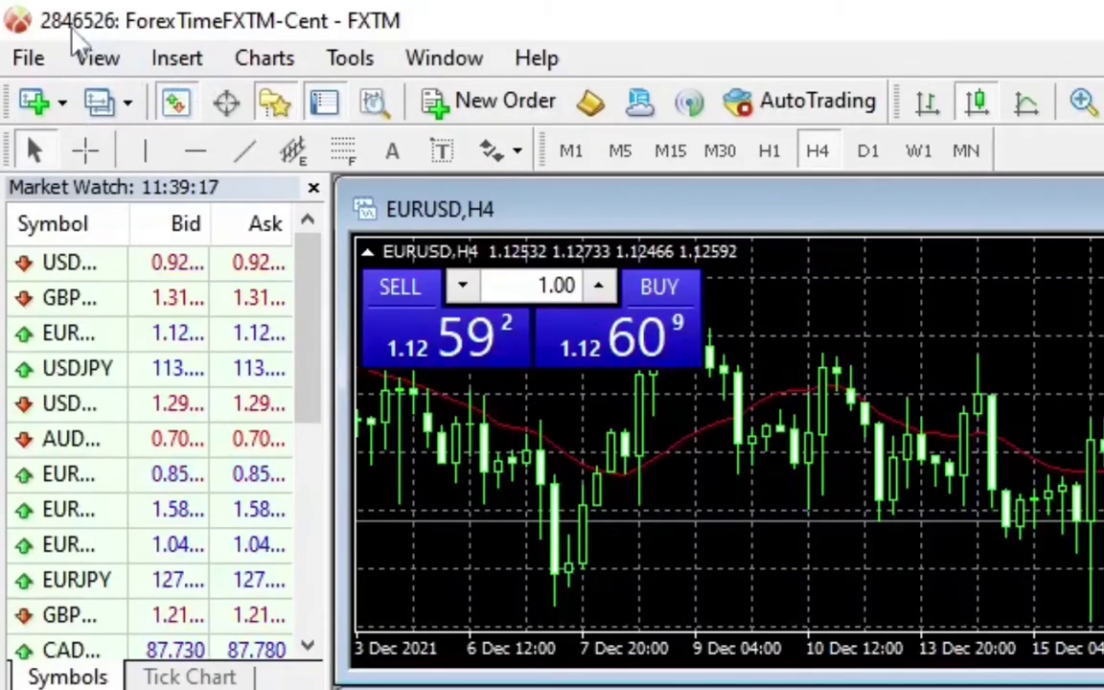
click(30, 56)
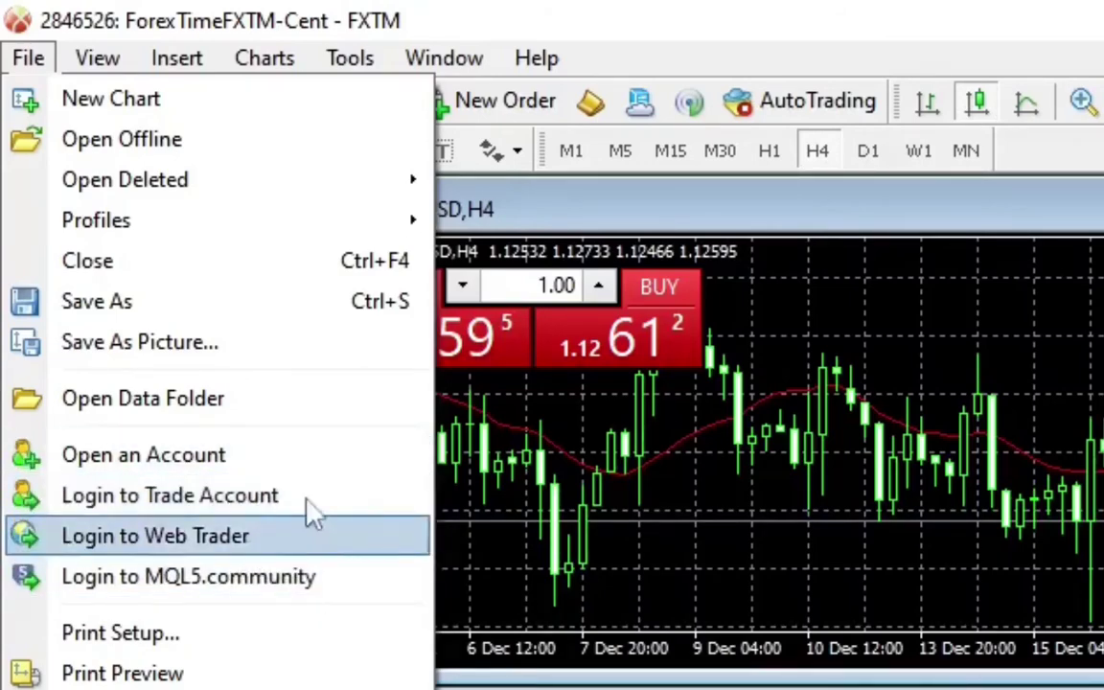
key(Escape)
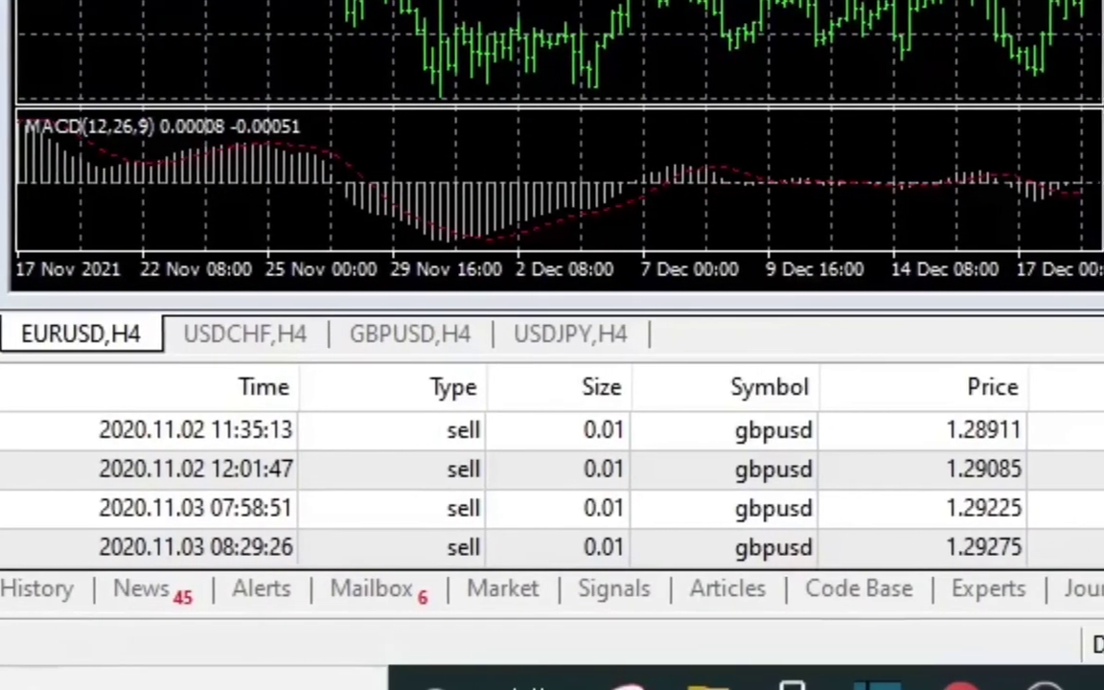
Step: Open the Terminal's Journal tab showing the ForexTimeFXTM-Cent login messages
click(1093, 589)
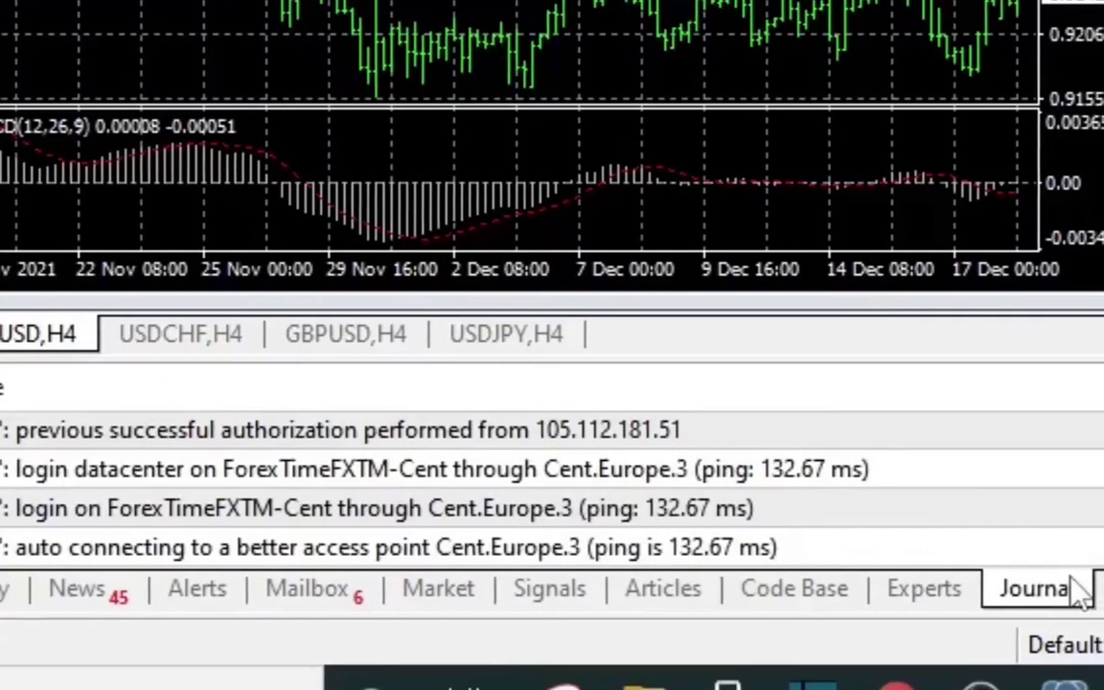